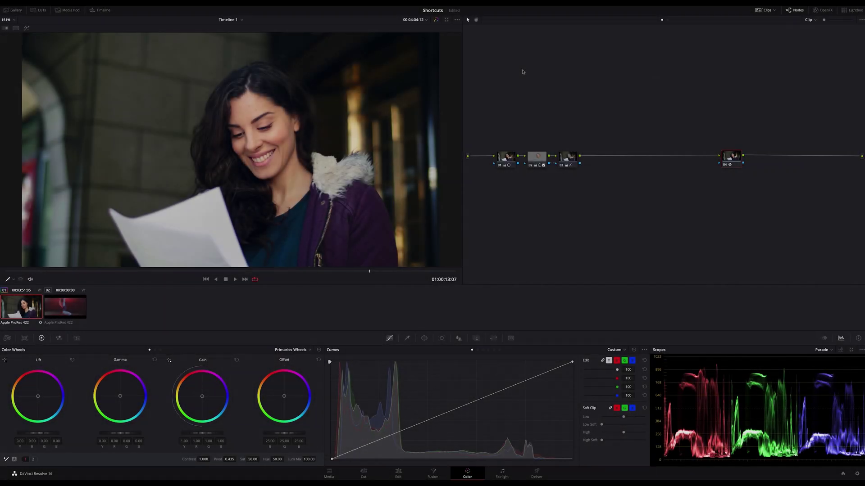
# Add serial node 05 after node 03
pyautogui.click(567, 161)
pyautogui.hotkey('alt', 's')
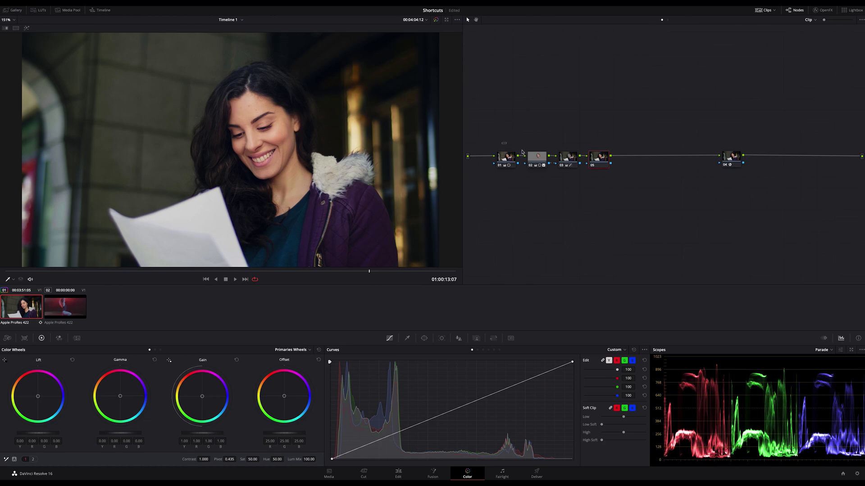
pyautogui.rightClick(567, 159)
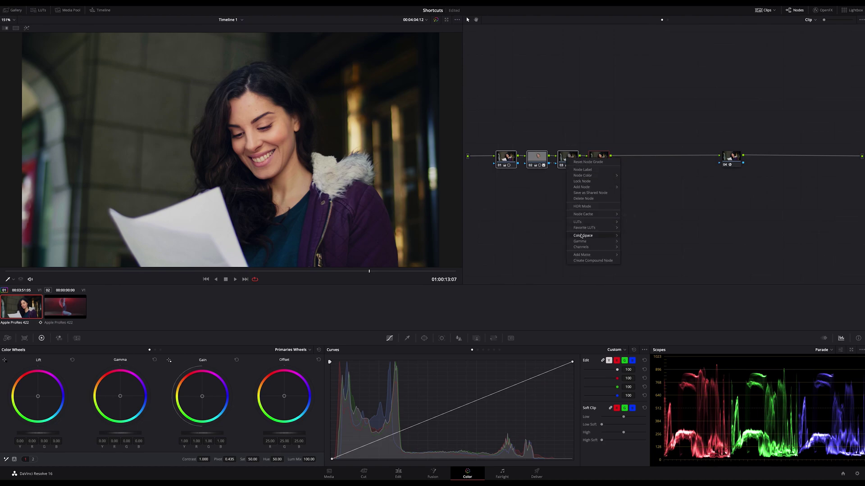
pyautogui.moveTo(582, 248)
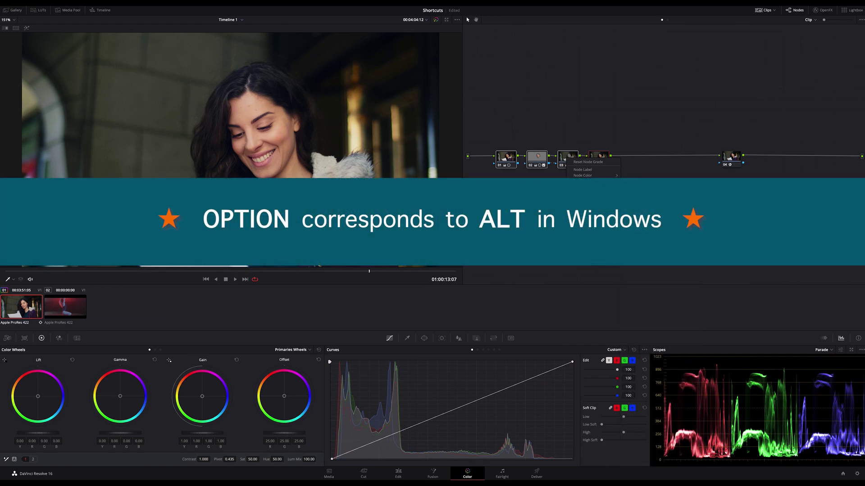
# Spread nodes 05 and 04 farther to the right along the serial line
pyautogui.moveTo(601, 159); pyautogui.dragTo(619, 158)
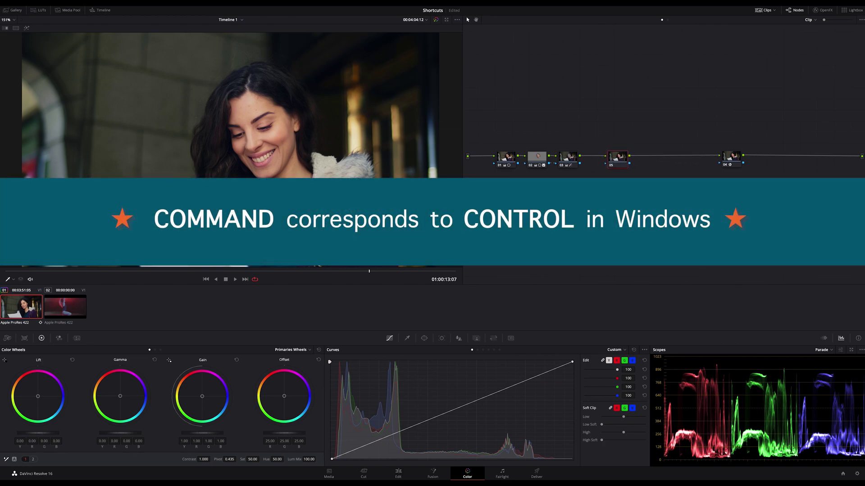
pyautogui.moveTo(735, 156); pyautogui.dragTo(806, 158)
pyautogui.moveTo(623, 156); pyautogui.dragTo(659, 157)
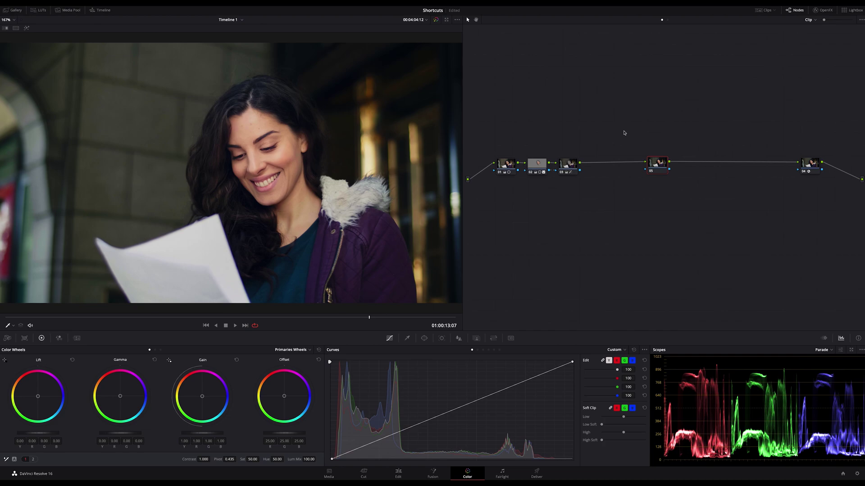
# Add serial node 06 after node 05, undoing the extra serial and parallel nodes
pyautogui.moveTo(656, 165); pyautogui.dragTo(658, 166)
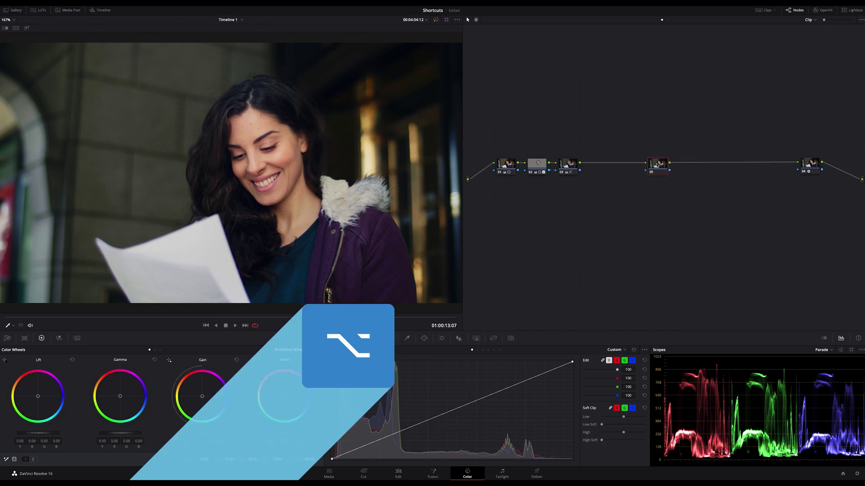
pyautogui.hotkey('alt', 's')
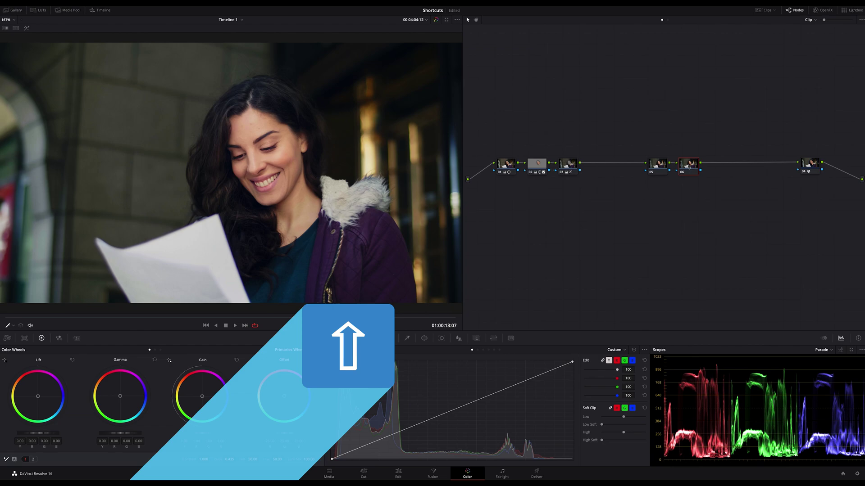
pyautogui.click(657, 165)
pyautogui.hotkey('shift', 's')
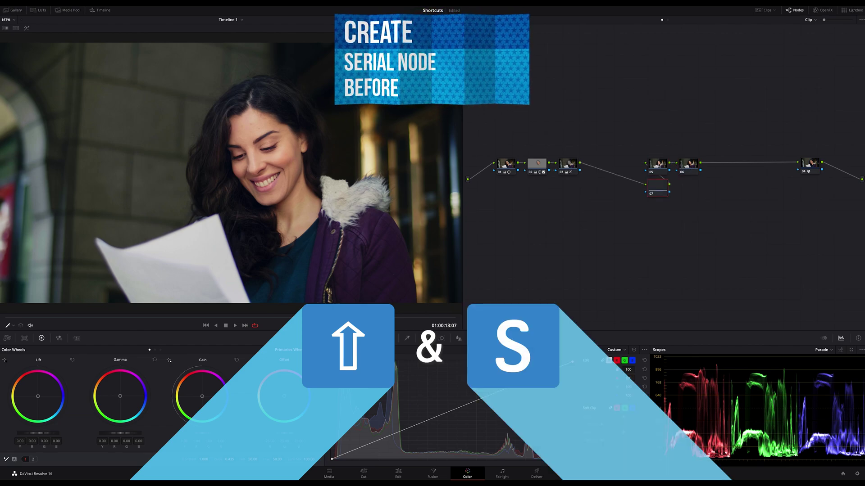
pyautogui.hotkey('ctrl', 'z')
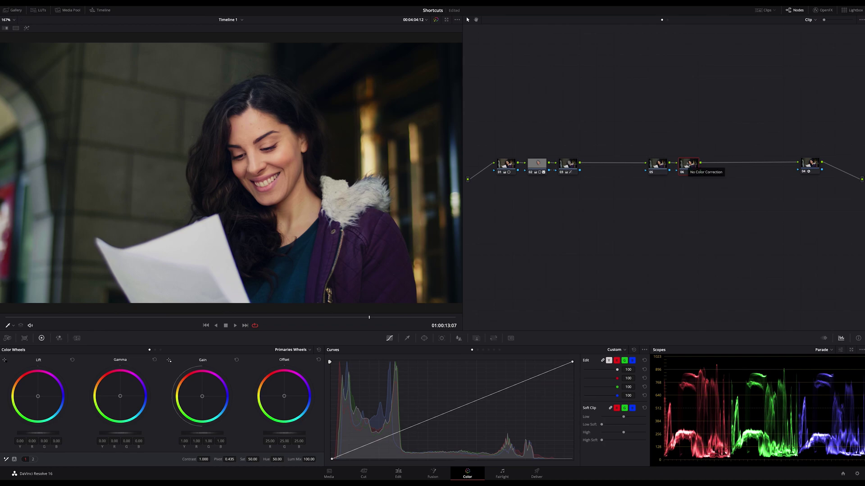
pyautogui.hotkey('alt', 'p')
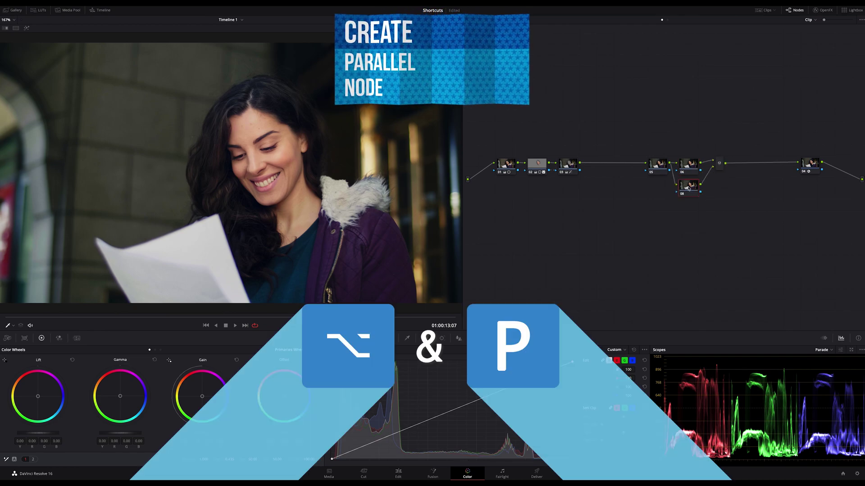
pyautogui.hotkey('ctrl', 'z')
# Add layer node 08 under node 06, joined by a layer mixer
pyautogui.hotkey('alt', 'l')
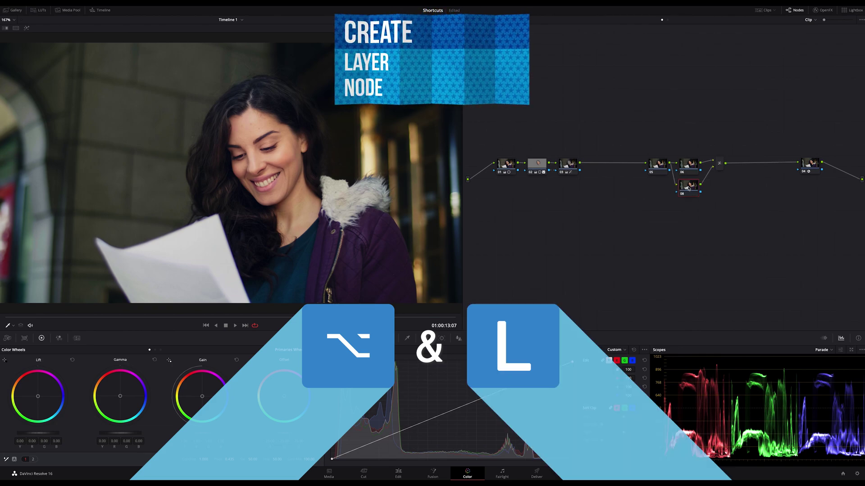
pyautogui.click(720, 170)
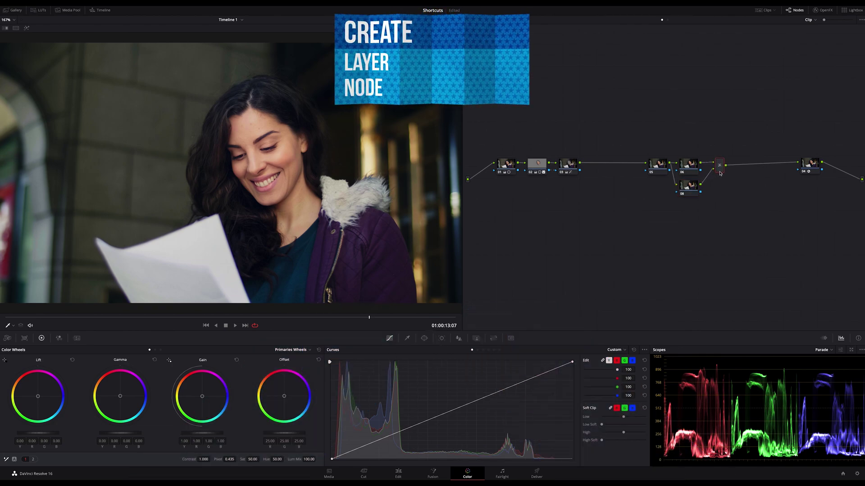
pyautogui.hotkey('alt', 't')
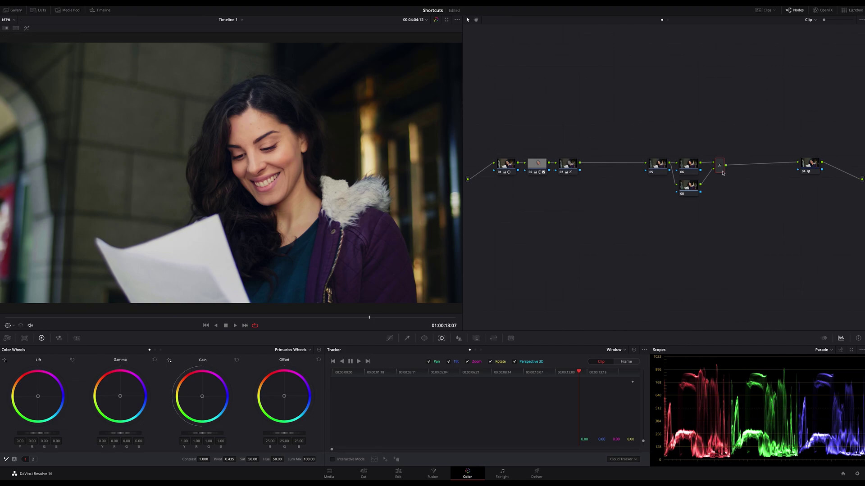
pyautogui.hotkey('alt', 's')
pyautogui.click(489, 256)
# Add parallel node 09 below node 08 and shift node 05 left
pyautogui.click(688, 192)
pyautogui.hotkey('alt', 'p')
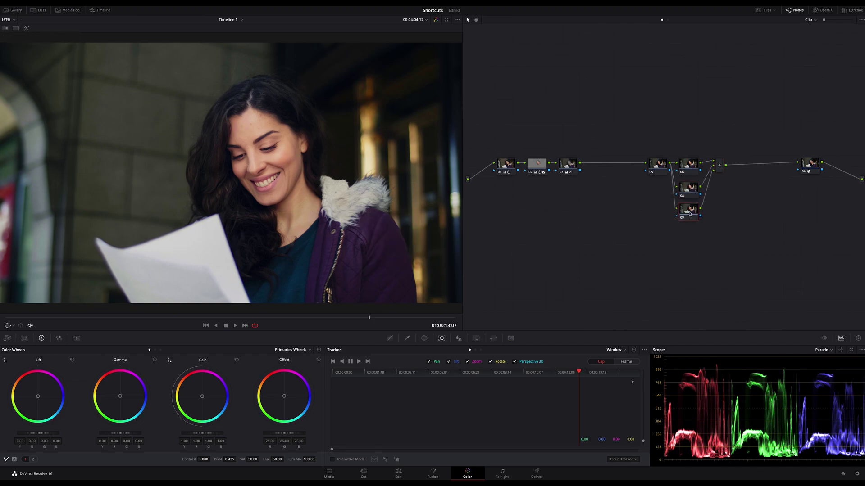
pyautogui.moveTo(689, 214); pyautogui.dragTo(691, 219)
pyautogui.moveTo(659, 165); pyautogui.dragTo(622, 165)
# Save a new grade version, add a splitter/combiner after node 05, and switch wheels to Log
pyautogui.hotkey('ctrl', 'y')
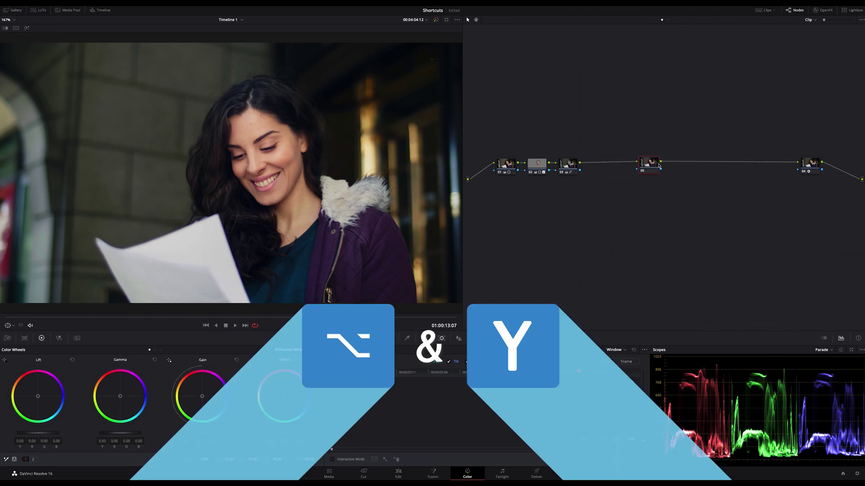
pyautogui.moveTo(663, 165); pyautogui.dragTo(657, 166)
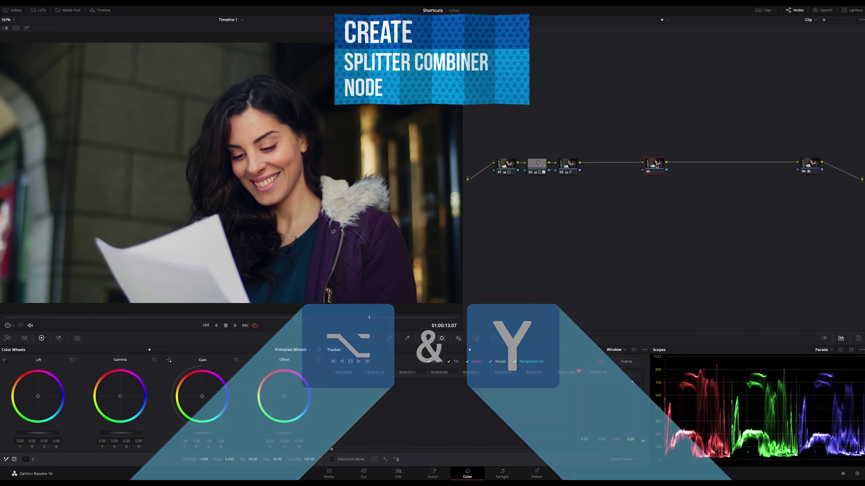
pyautogui.hotkey('alt', 'y')
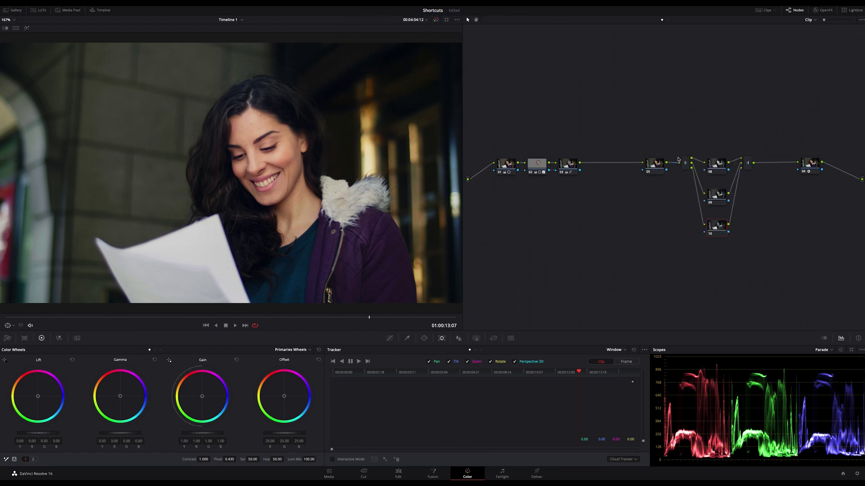
pyautogui.hotkey('alt', 'shift', 'l')
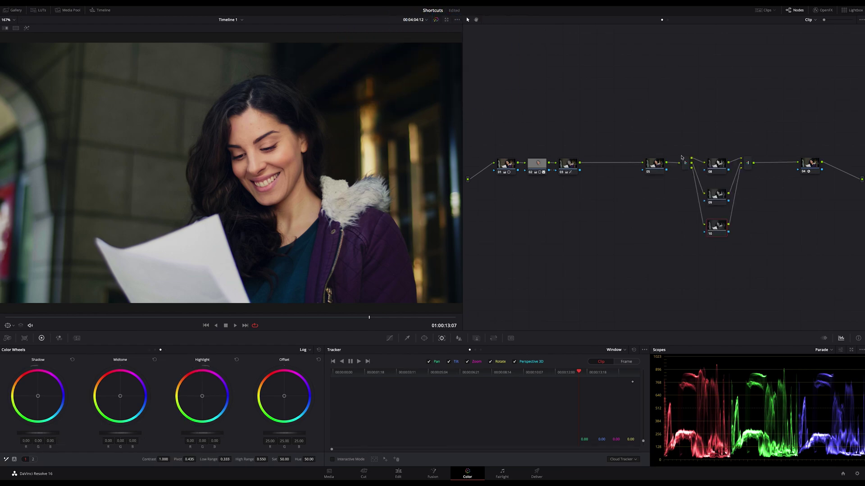
# Undo the splitter/combiner, then add parallel node 07 beside node 05 and remove it
pyautogui.hotkey('ctrl', 'z')
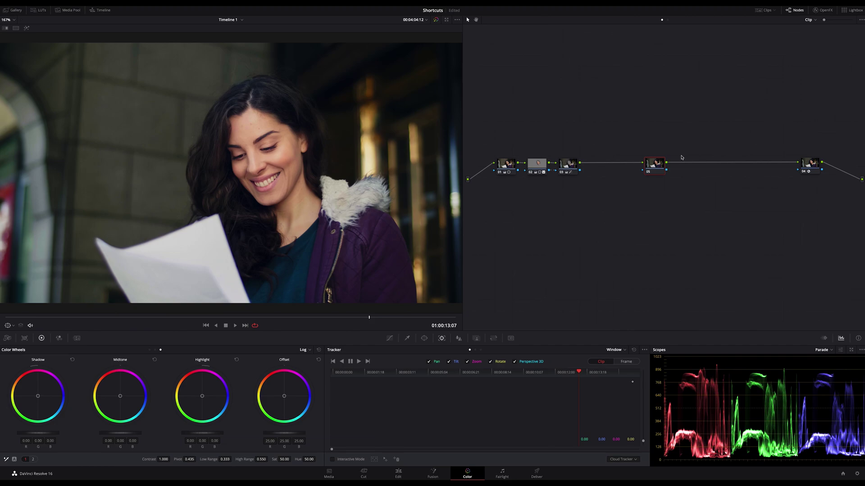
pyautogui.hotkey('alt', 'p')
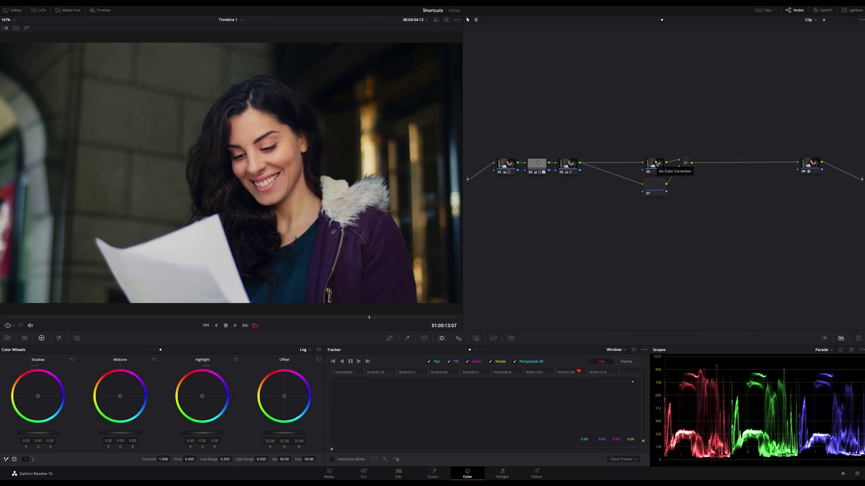
pyautogui.press('e')
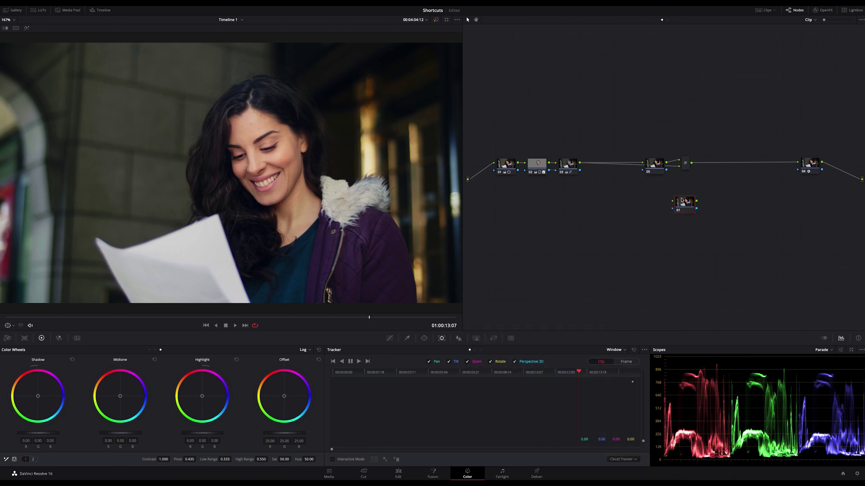
pyautogui.hotkey('ctrl', 'z')
pyautogui.hotkey('shift', 'Home')
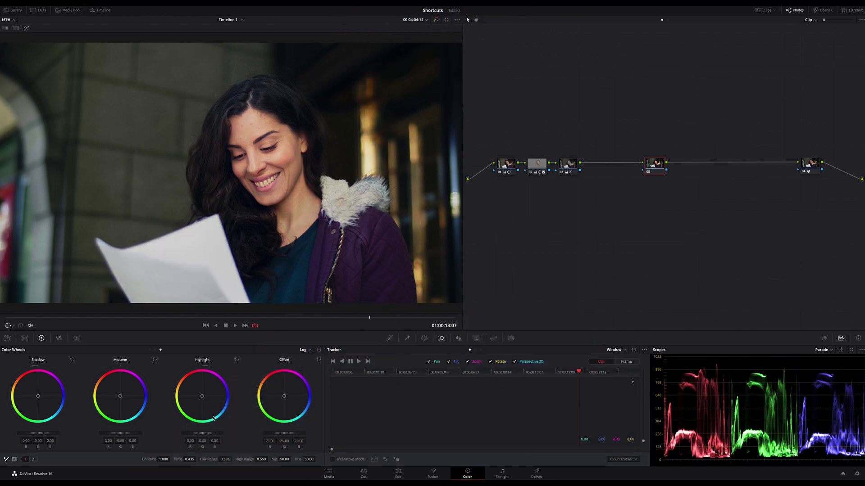
# Bypass the grade briefly to see the ungraded image, then add another grade version
pyautogui.hotkey('shift', 'd')
pyautogui.hotkey('shift', 'd')
pyautogui.hotkey('shift', 'd')
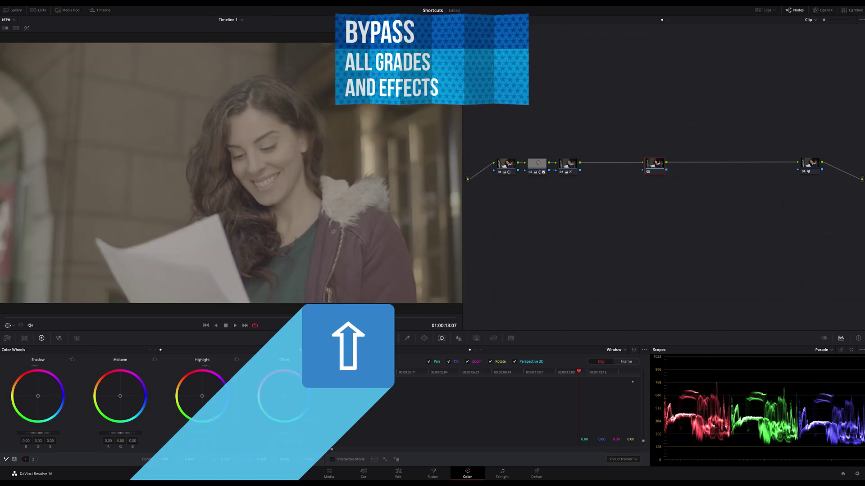
pyautogui.hotkey('shift', 'd')
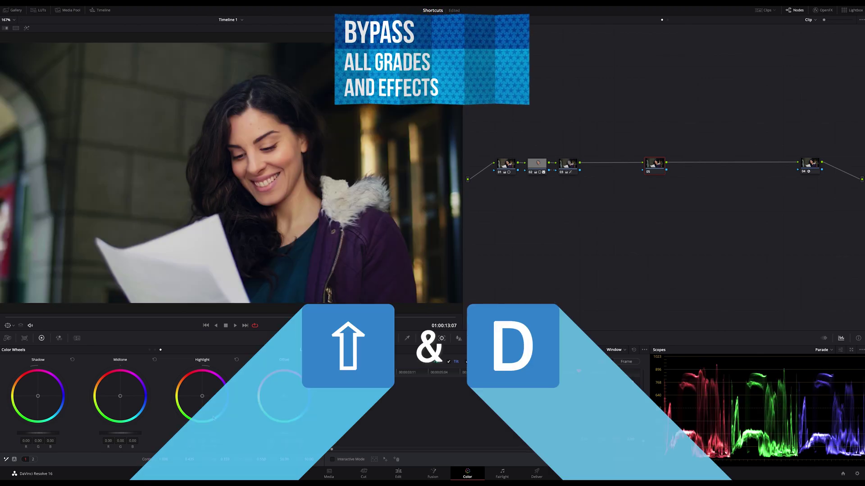
pyautogui.hotkey('ctrl', 'y')
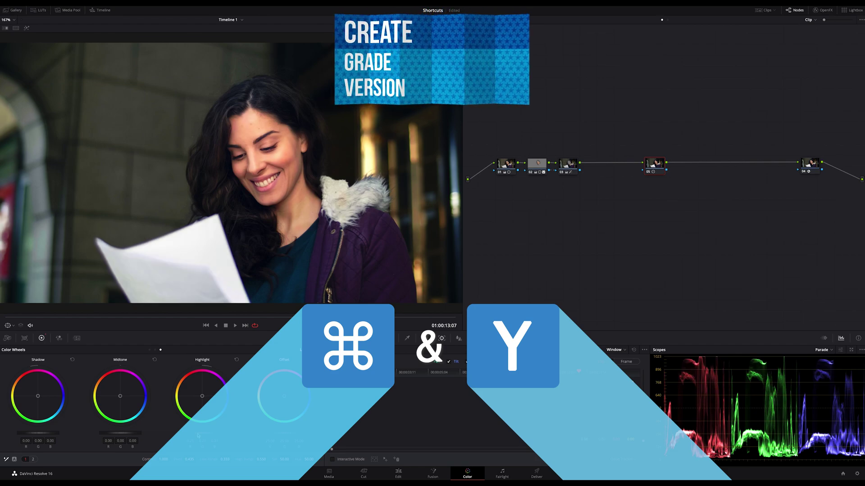
# Load grade version 2, step to the previous and next versions, then right-click node 05
pyautogui.hotkey('ctrl', 'n')
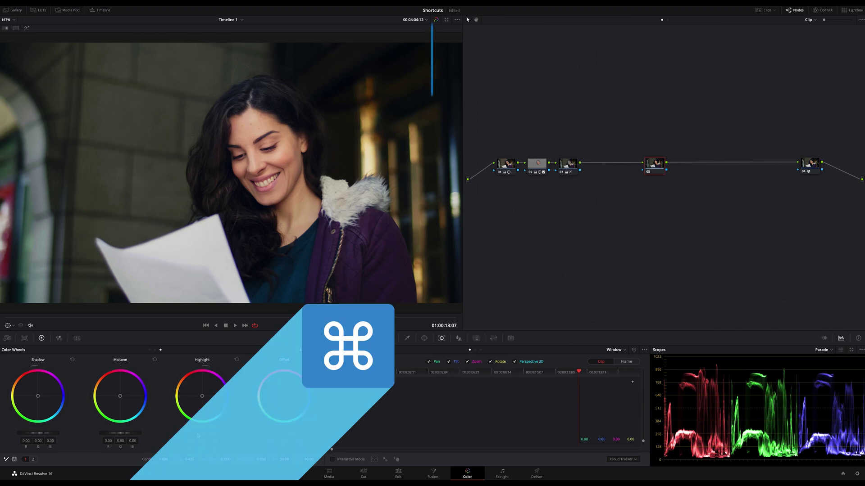
pyautogui.hotkey('ctrl', 'b')
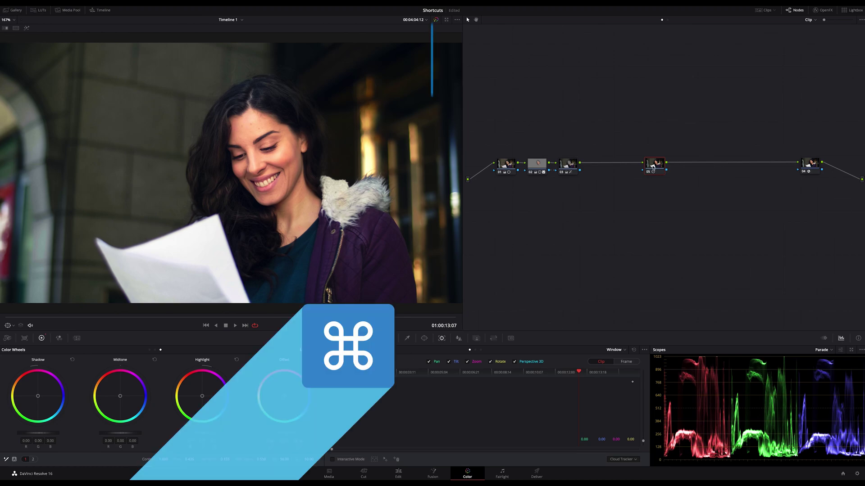
pyautogui.hotkey('ctrl', 'n')
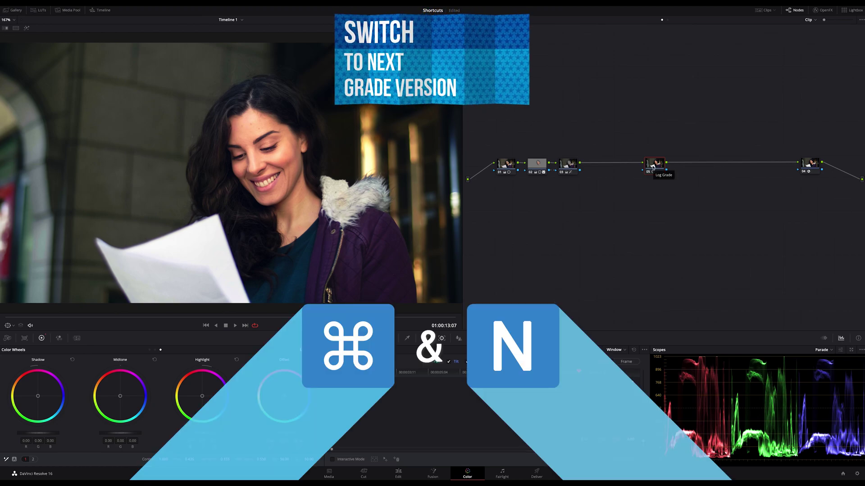
pyautogui.rightClick(653, 167)
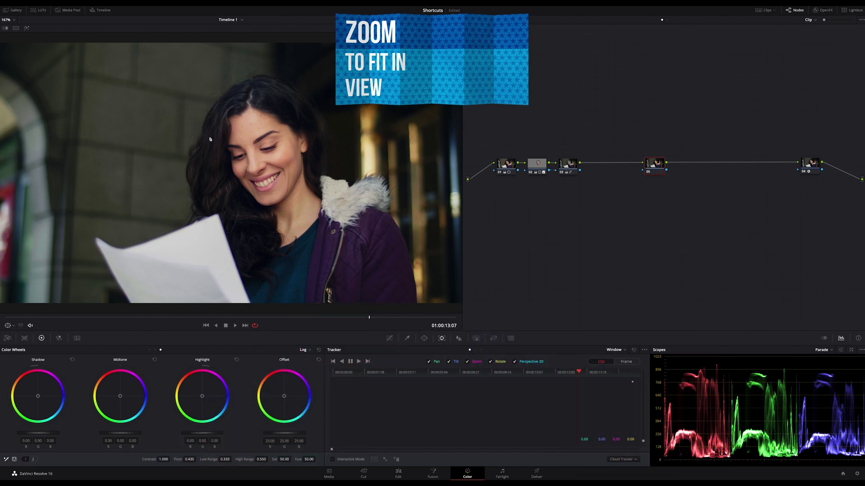
# Zoom the viewer in on the woman's face, then fit the whole frame back in view
pyautogui.scroll(3, 211, 140)
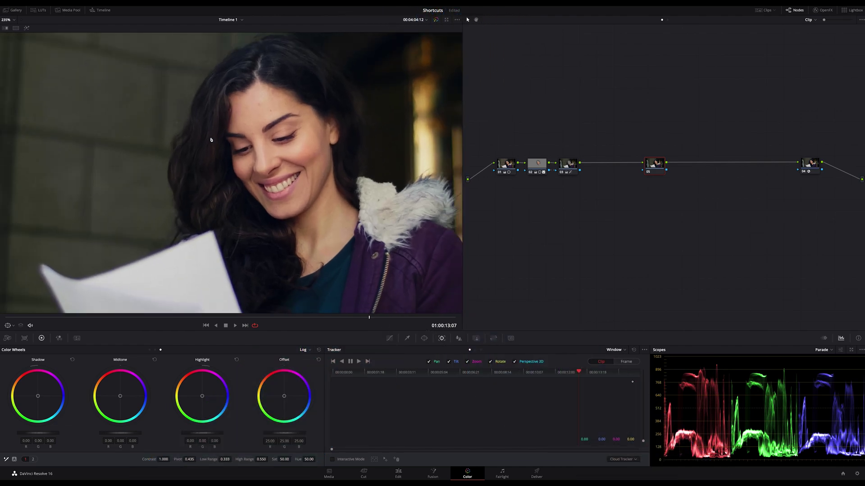
pyautogui.scroll(-3, 211, 140)
pyautogui.scroll(3, 211, 140)
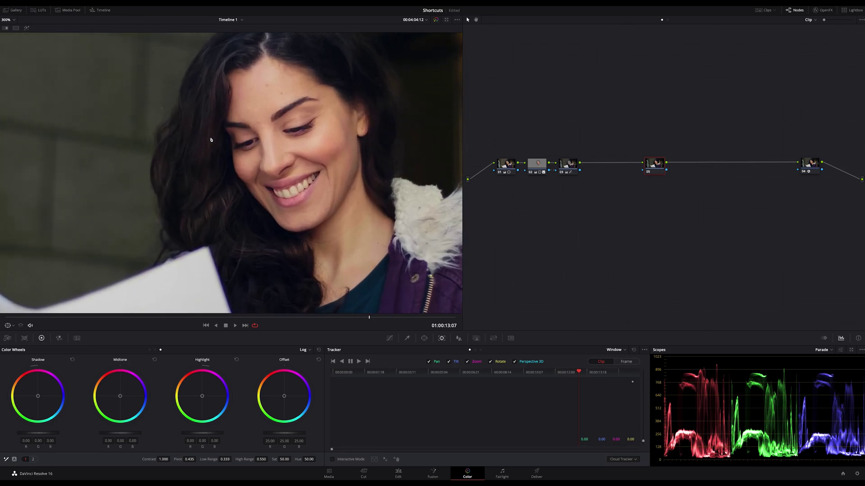
pyautogui.scroll(-3, 211, 140)
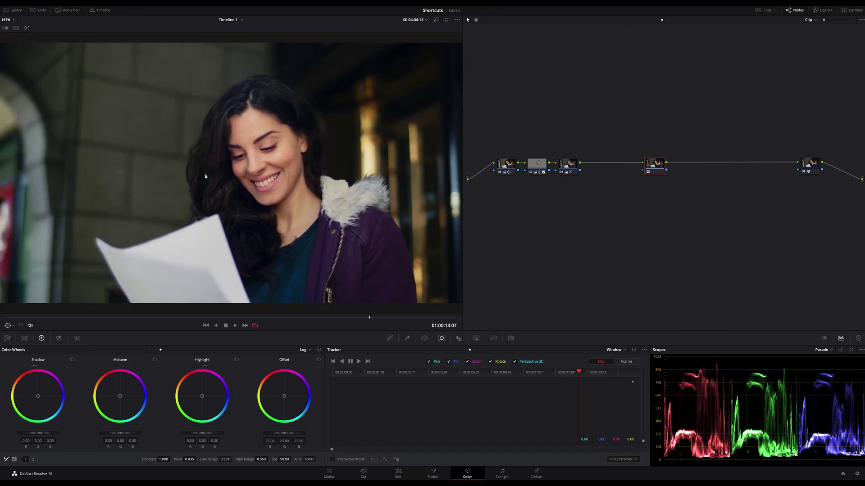
pyautogui.scroll(8, 206, 176)
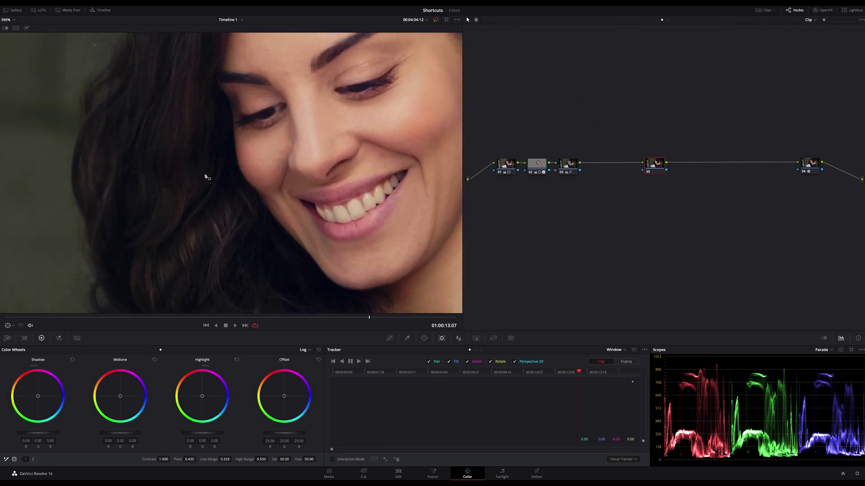
pyautogui.hotkey('shift', 'z')
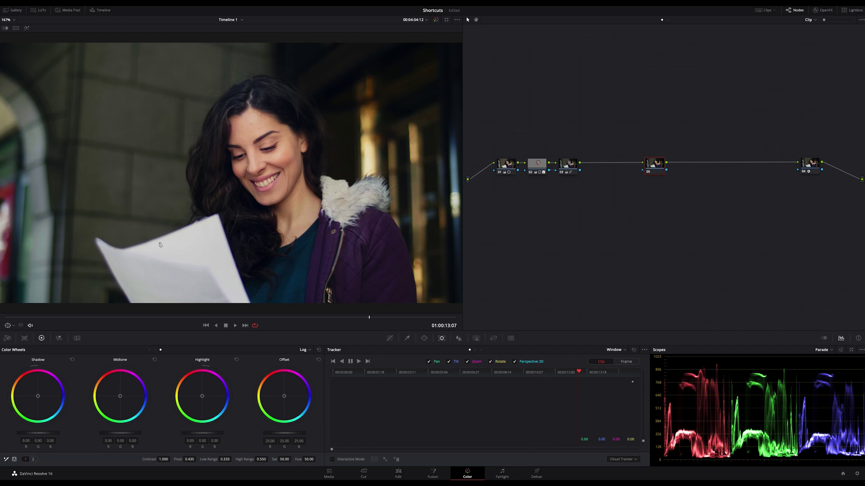
# Show the Curves controls, wipe the clip against the red-toned still, then turn the wipe off
pyautogui.click(389, 339)
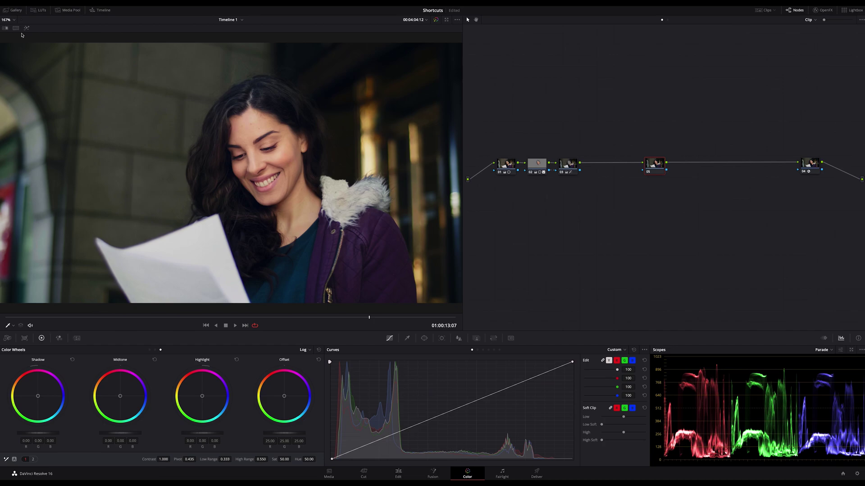
pyautogui.press('super+w')
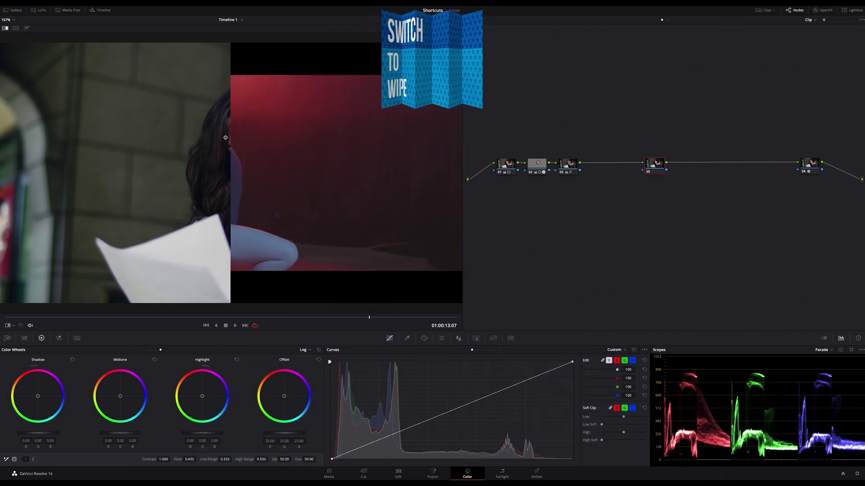
pyautogui.moveTo(226, 138); pyautogui.dragTo(178, 137)
pyautogui.moveTo(234, 137); pyautogui.dragTo(337, 144)
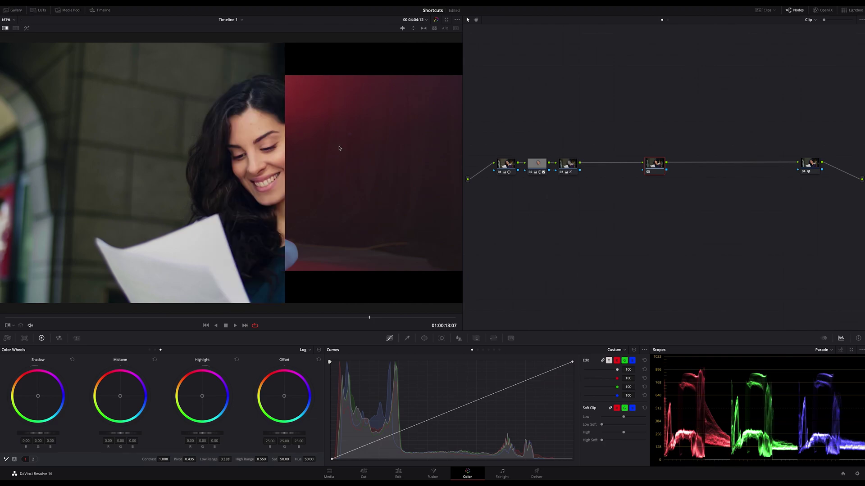
pyautogui.press('super+w')
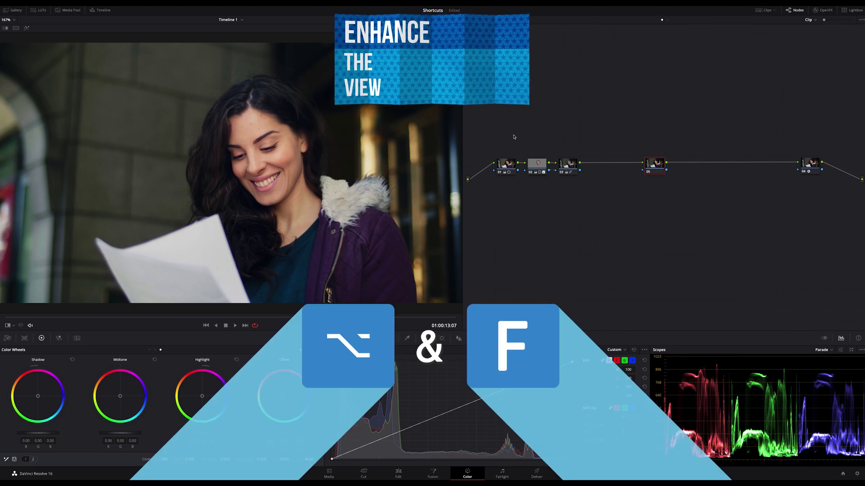
# Switch to the enhanced viewer with Alt+F, then return to the normal layout
pyautogui.hotkey('alt', 'f')
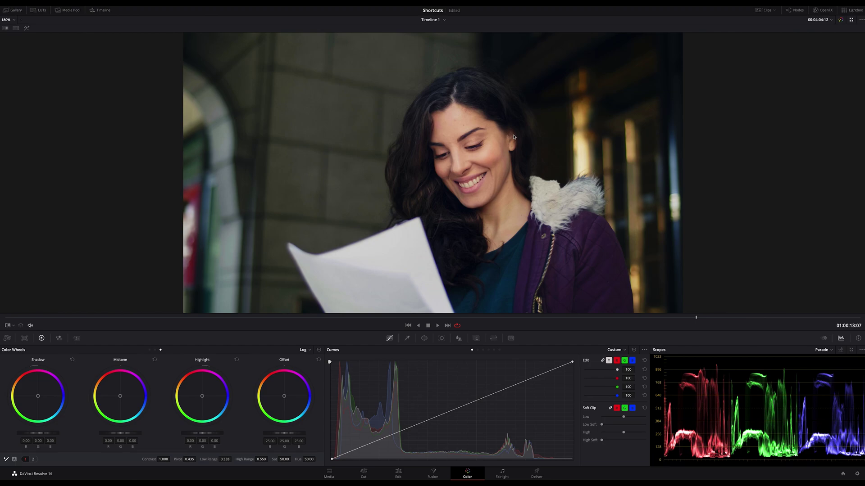
pyautogui.hotkey('alt', 'f')
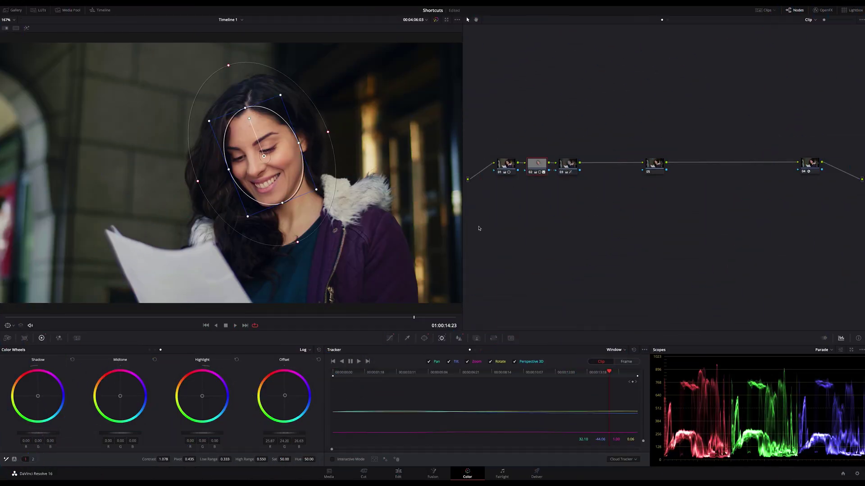
# Return to 01:00:06:19 and track node 02's face window one frame forward and backward
pyautogui.moveTo(610, 374); pyautogui.dragTo(459, 376)
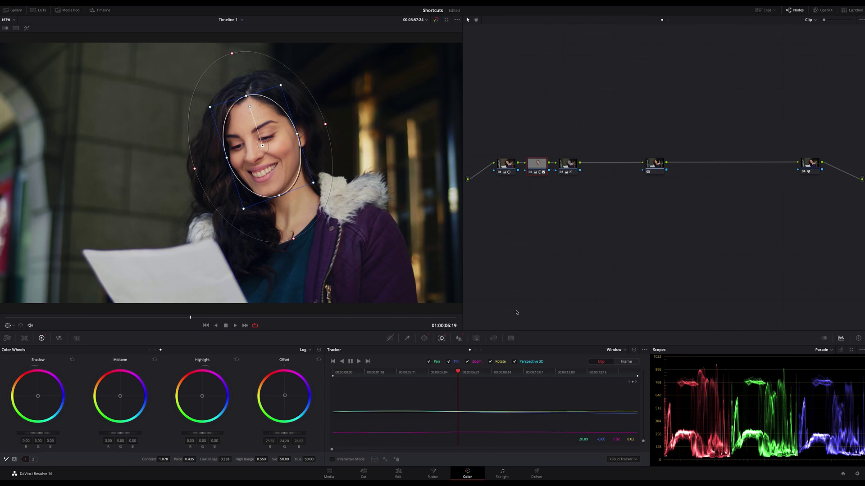
pyautogui.hotkey('ctrl', 't')
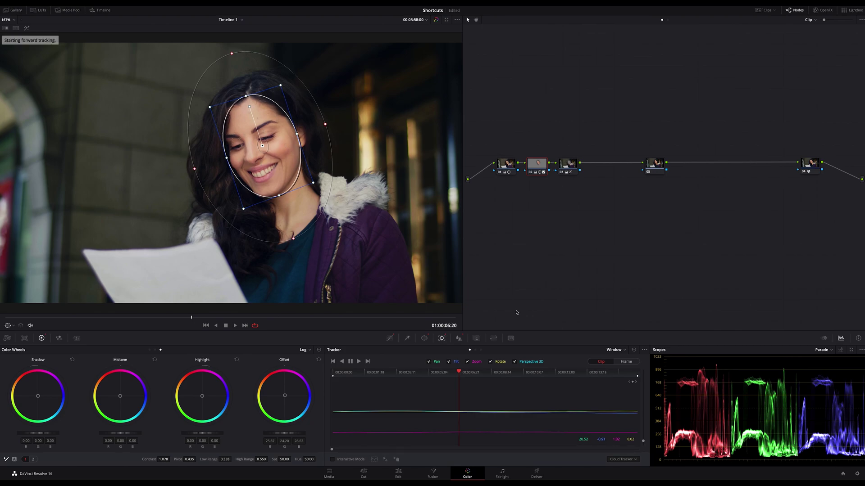
pyautogui.hotkey('alt', 'y')
pyautogui.hotkey('alt', 'y')
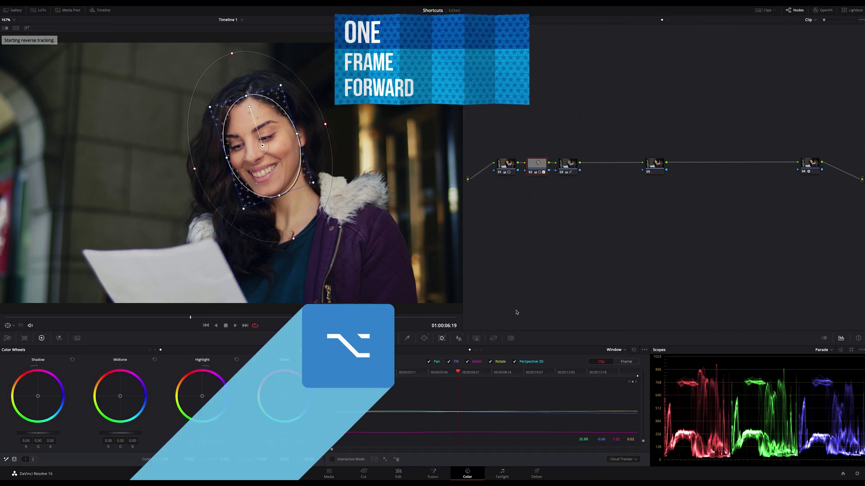
pyautogui.hotkey('alt', 'Right')
pyautogui.hotkey('alt', 'Right')
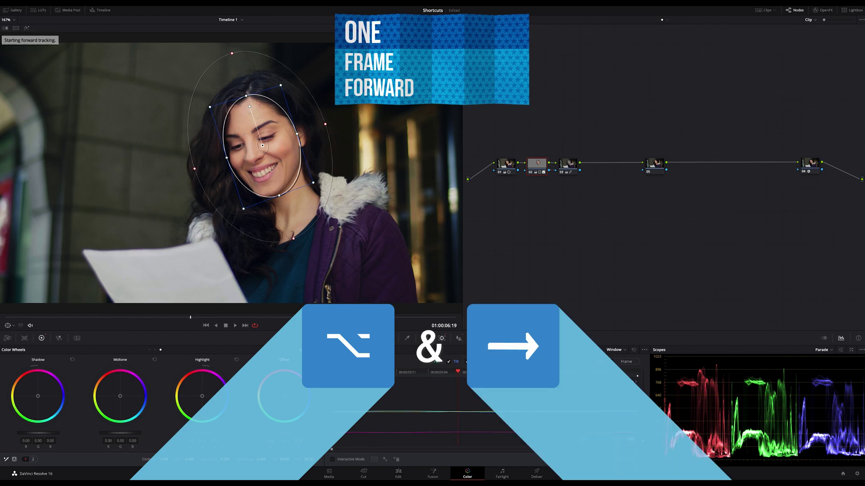
pyautogui.hotkey('alt', 'Left')
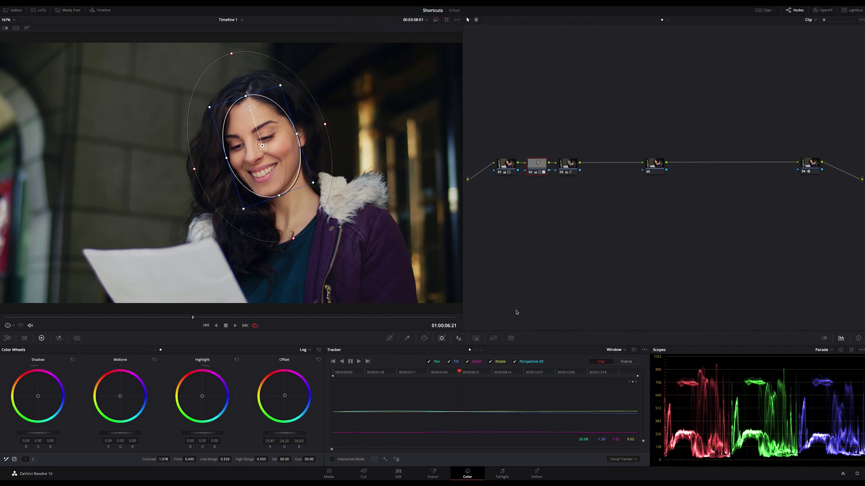
# Jump to frame 01:00:00:00, reset all grades and nodes, then undo the reset
pyautogui.press('Home')
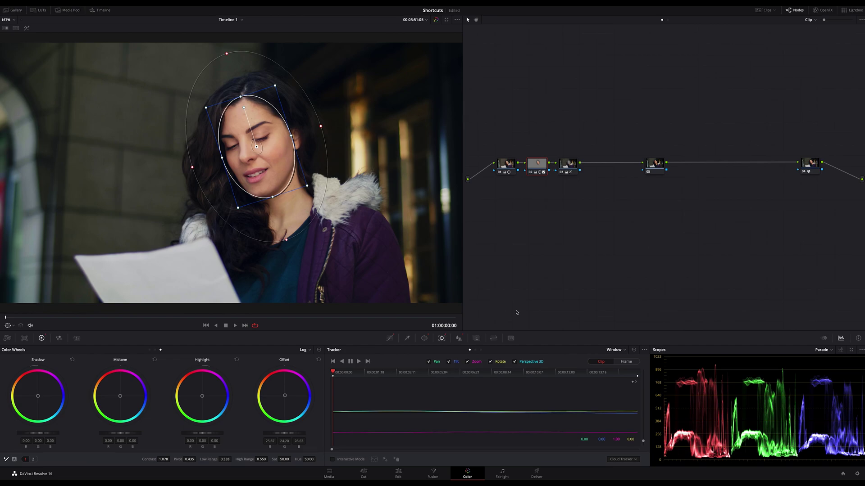
pyautogui.click(509, 165)
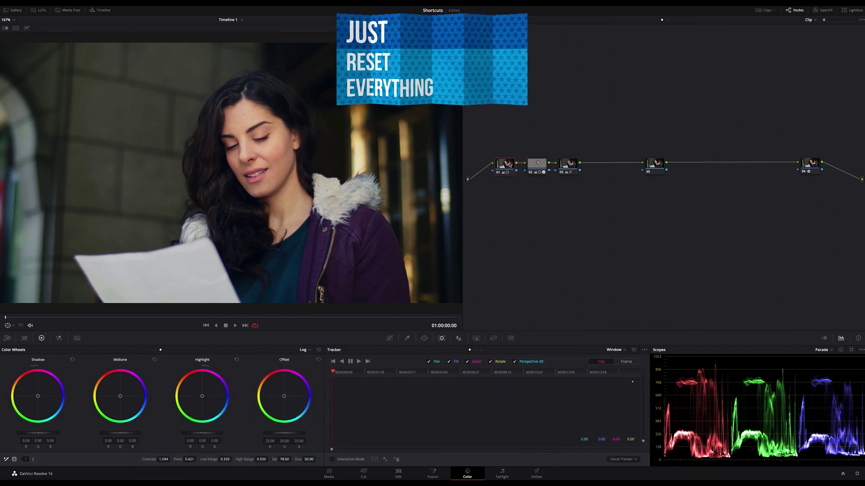
pyautogui.press('super+shift+Home')
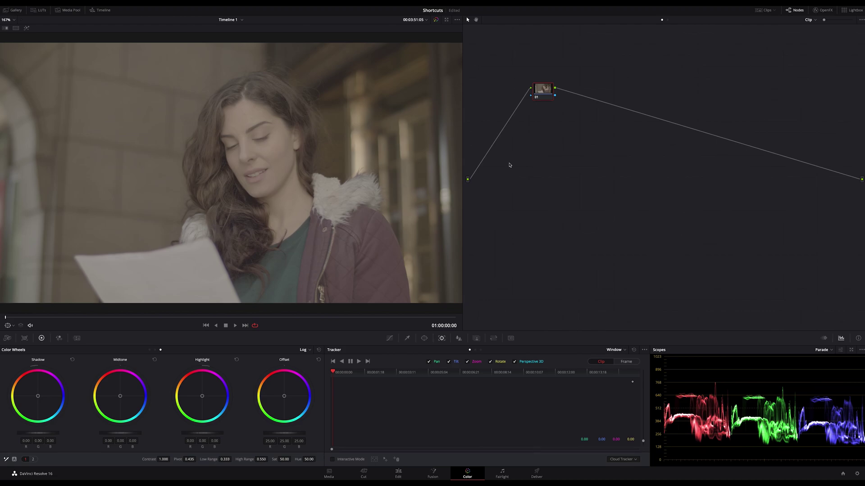
pyautogui.press('super+z')
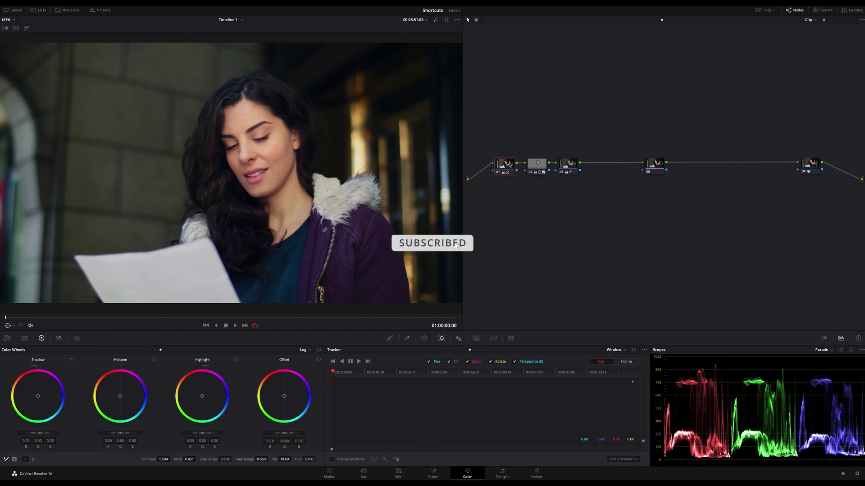
# Move the playhead to frame 01:00:11:06 in the viewer's scrubber bar
pyautogui.click(313, 317)
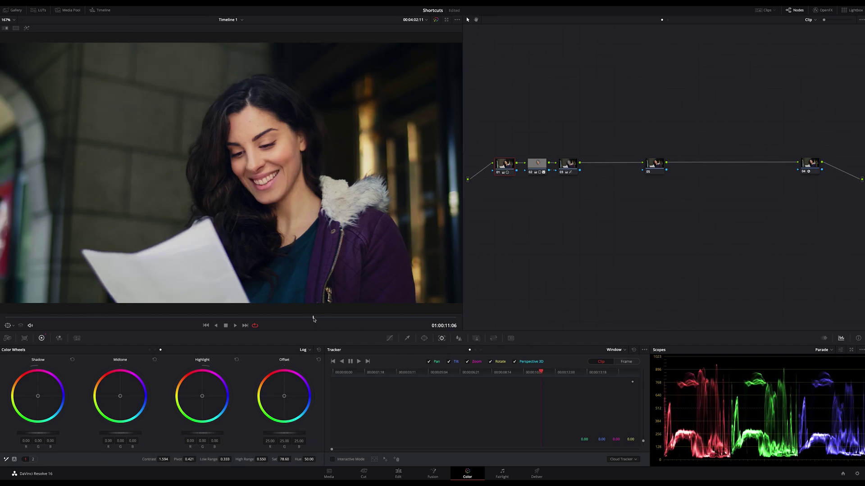